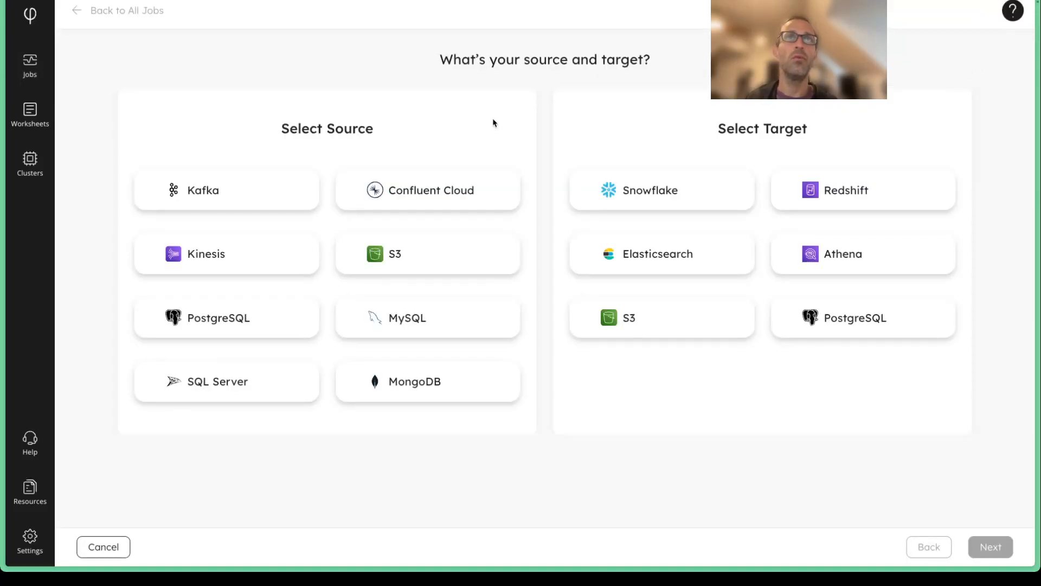
# Step: Choose Confluent Cloud as the source and Snowflake as the target for the new ingestion job, and proceed to the source setup
pyautogui.click(439, 196)
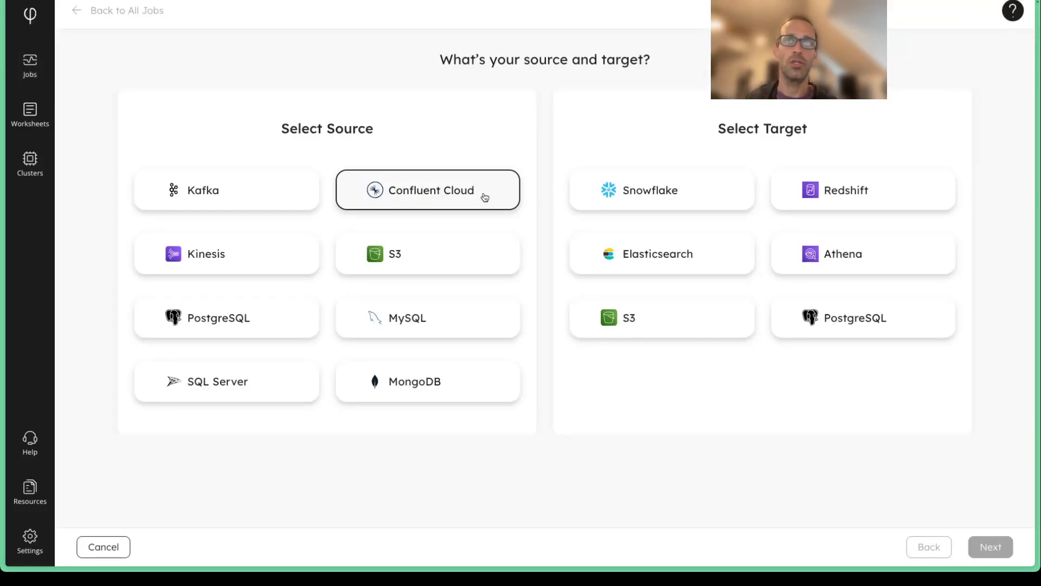
pyautogui.click(662, 191)
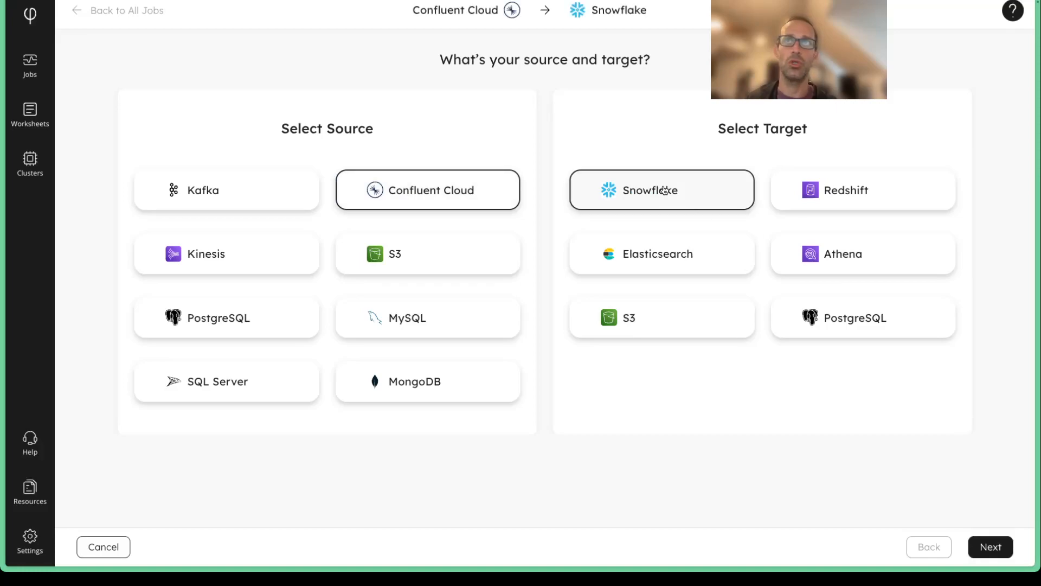
pyautogui.click(995, 547)
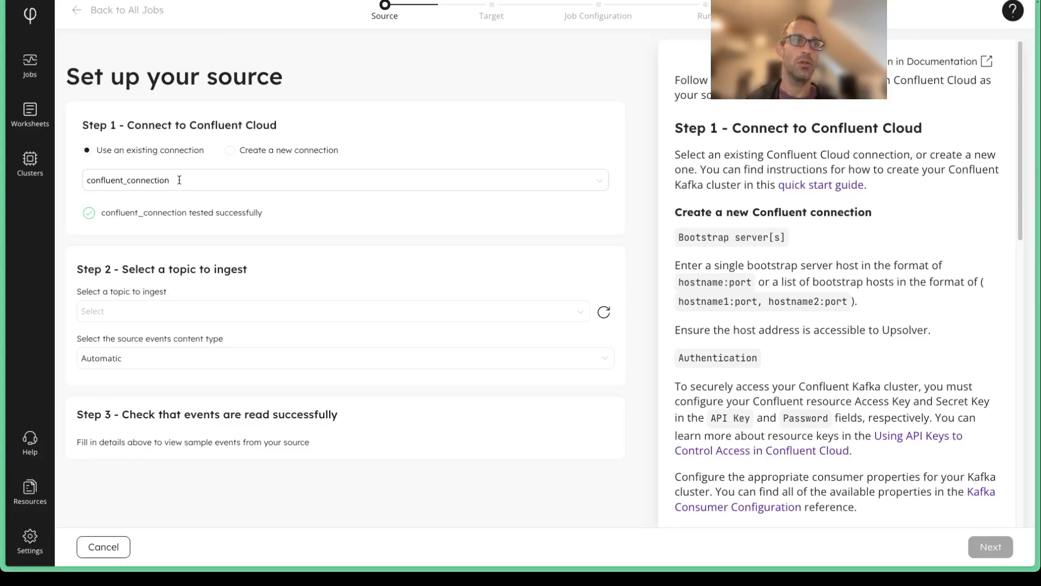
pyautogui.click(230, 150)
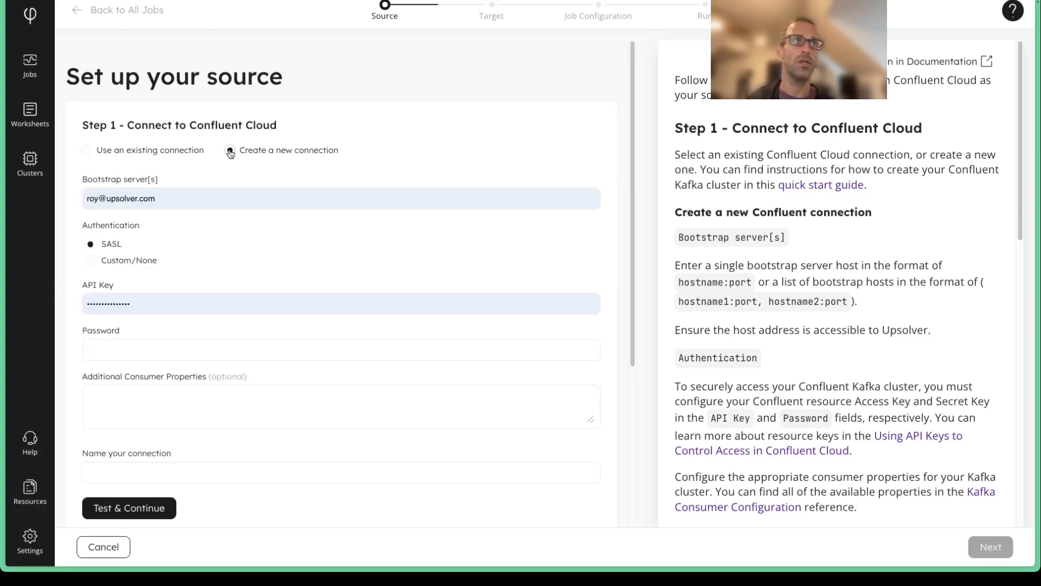
pyautogui.moveTo(156, 198); pyautogui.dragTo(51, 200)
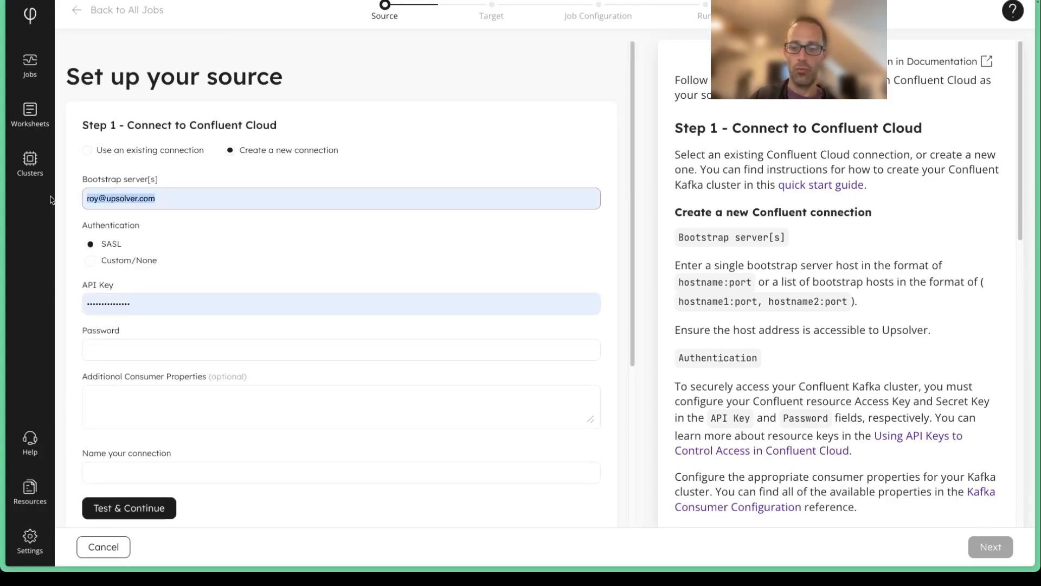
pyautogui.press('BackSpace')
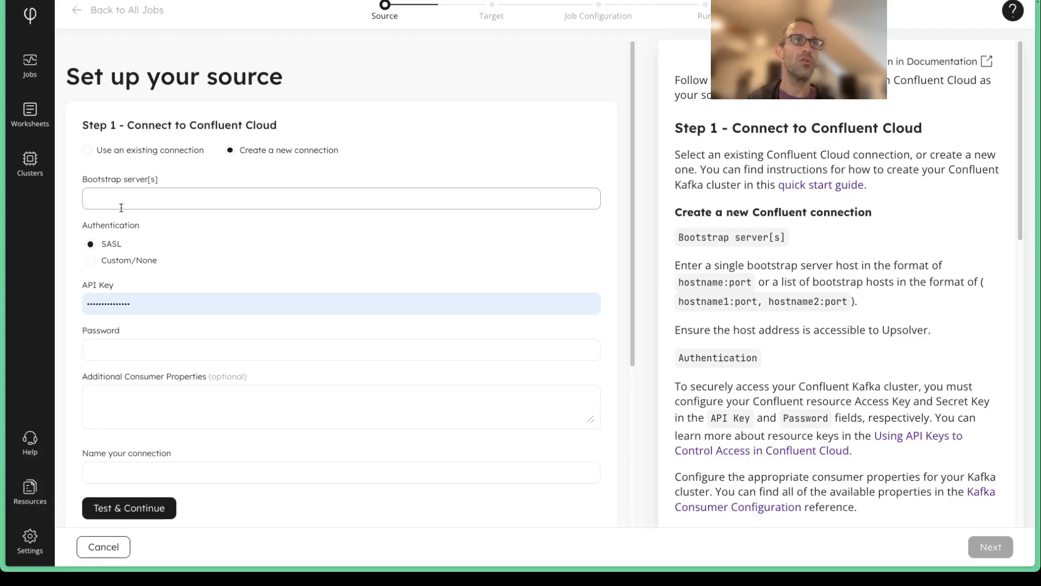
pyautogui.click(79, 266)
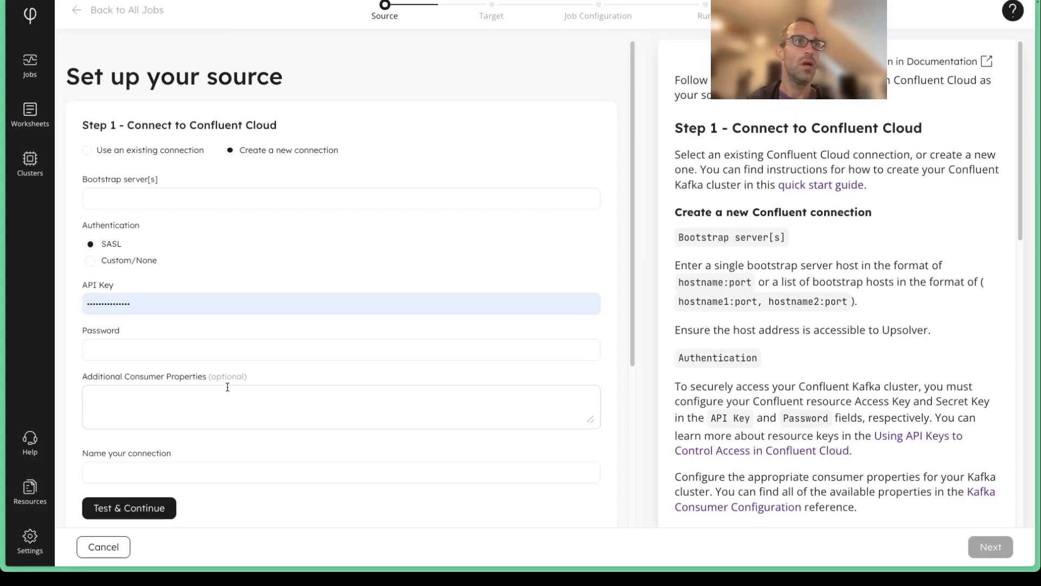
pyautogui.click(87, 152)
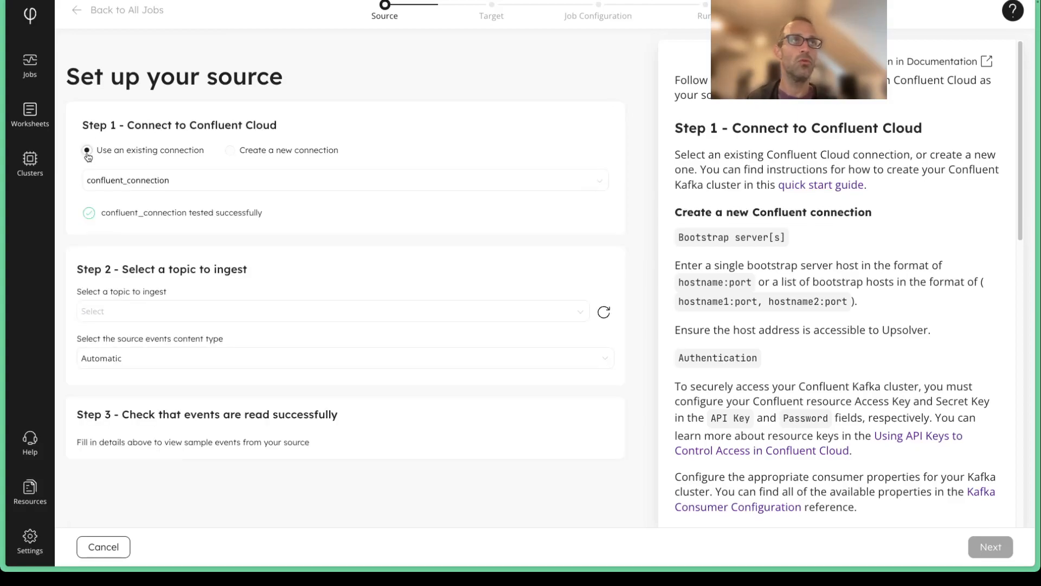
# Step: Select user_info as the topic to ingest and inspect its first sample event before proceeding to the target setup
pyautogui.click(141, 307)
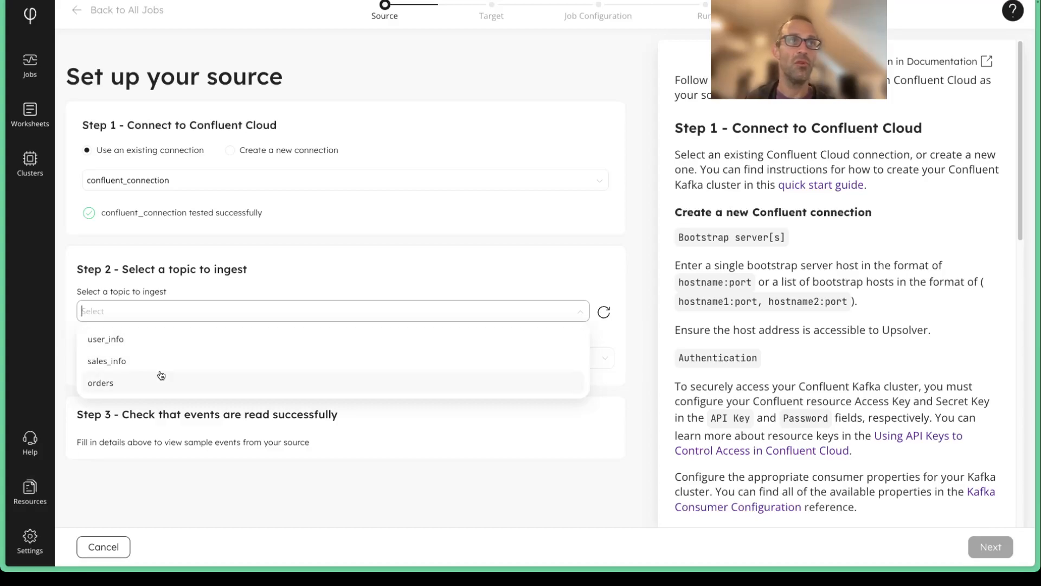
pyautogui.click(104, 342)
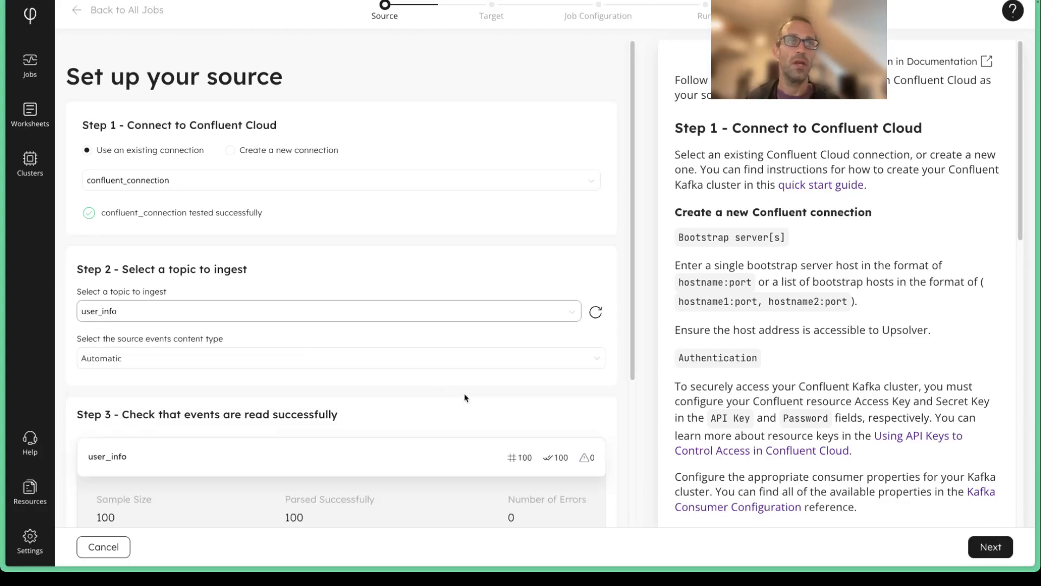
pyautogui.scroll(-3, 464, 398)
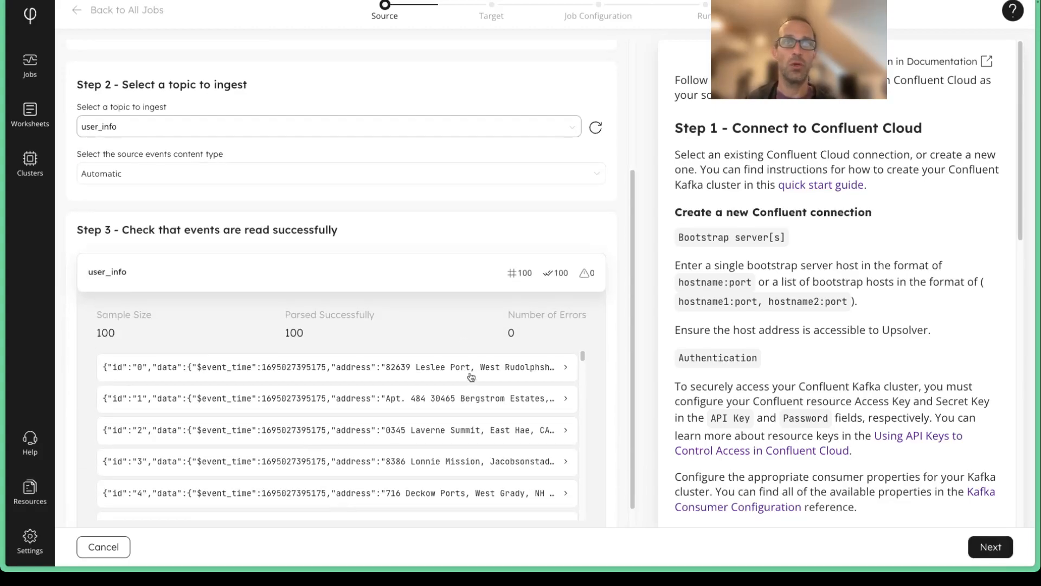
pyautogui.click(469, 371)
pyautogui.scroll(-5, 468, 388)
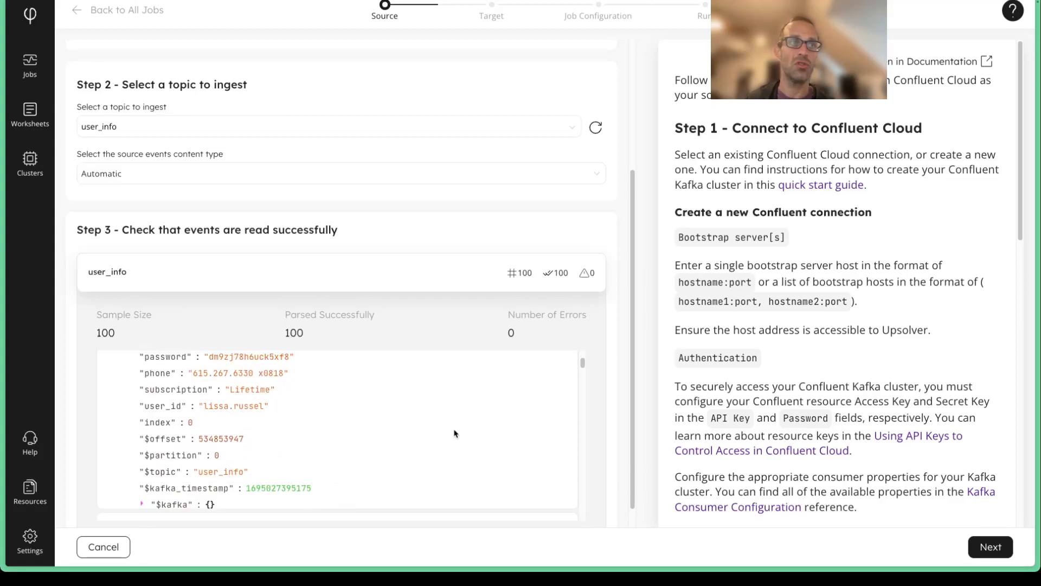
pyautogui.scroll(3, 454, 432)
pyautogui.scroll(1, 454, 433)
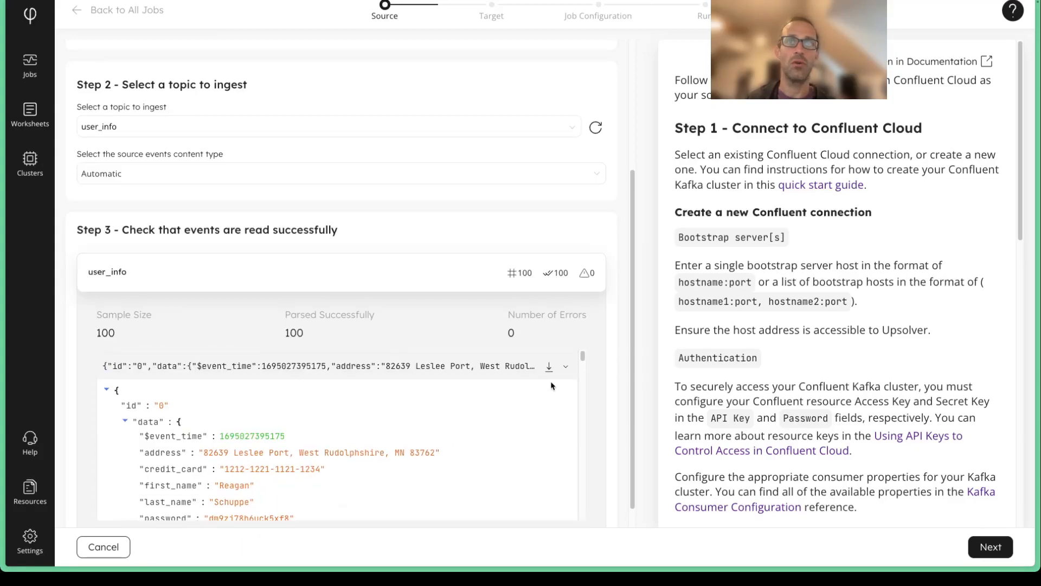
pyautogui.click(565, 368)
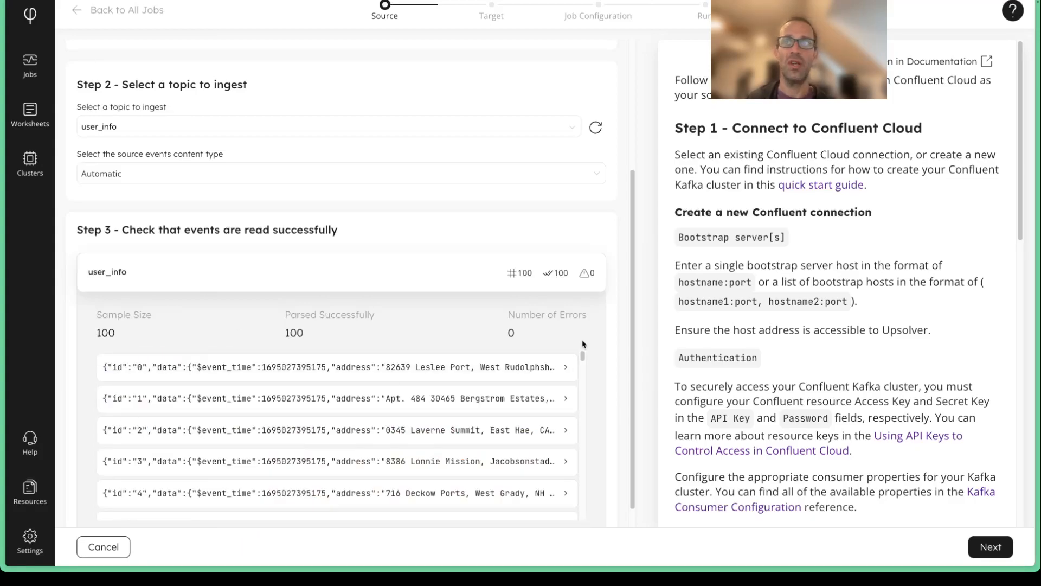
pyautogui.click(989, 547)
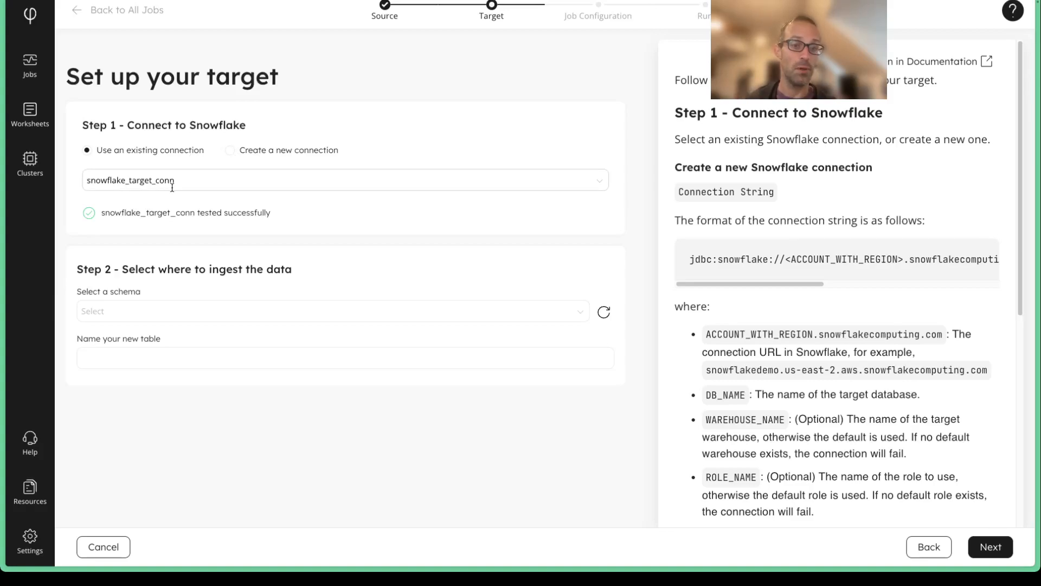
# Step: Using the existing snowflake_target_conn connection, set the target schema to ROYON and name the new table USER_INFO, continuing to the job configuration
pyautogui.click(230, 151)
pyautogui.click(87, 150)
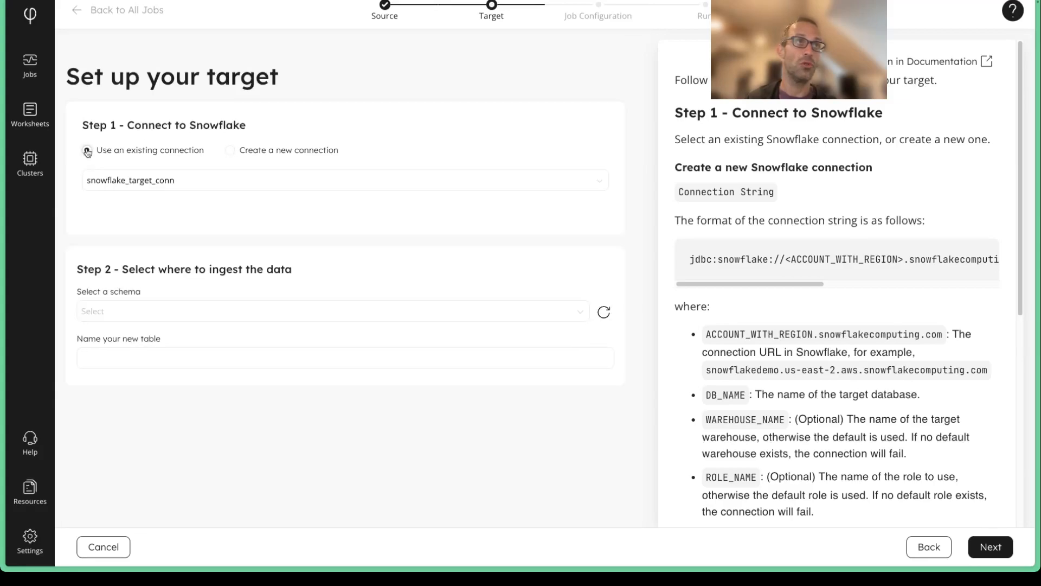
pyautogui.click(130, 314)
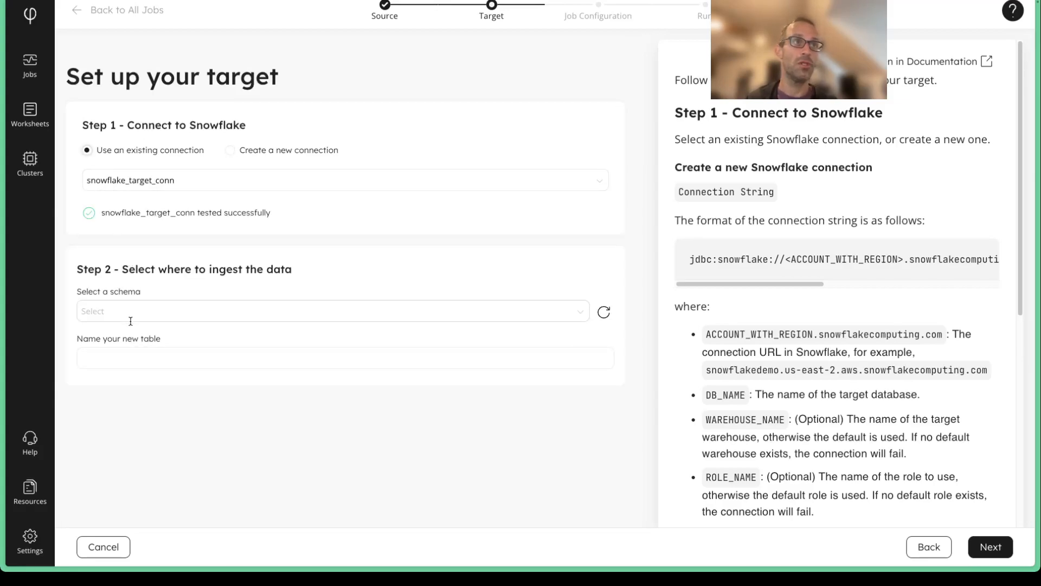
pyautogui.write('ROY')
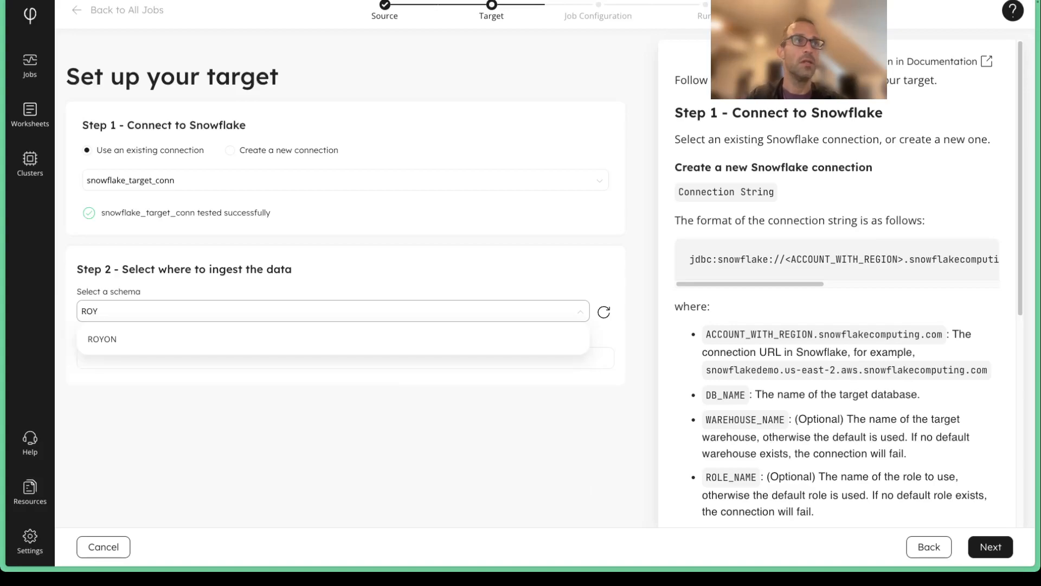
pyautogui.click(114, 343)
pyautogui.click(112, 357)
pyautogui.write('USER_INFO')
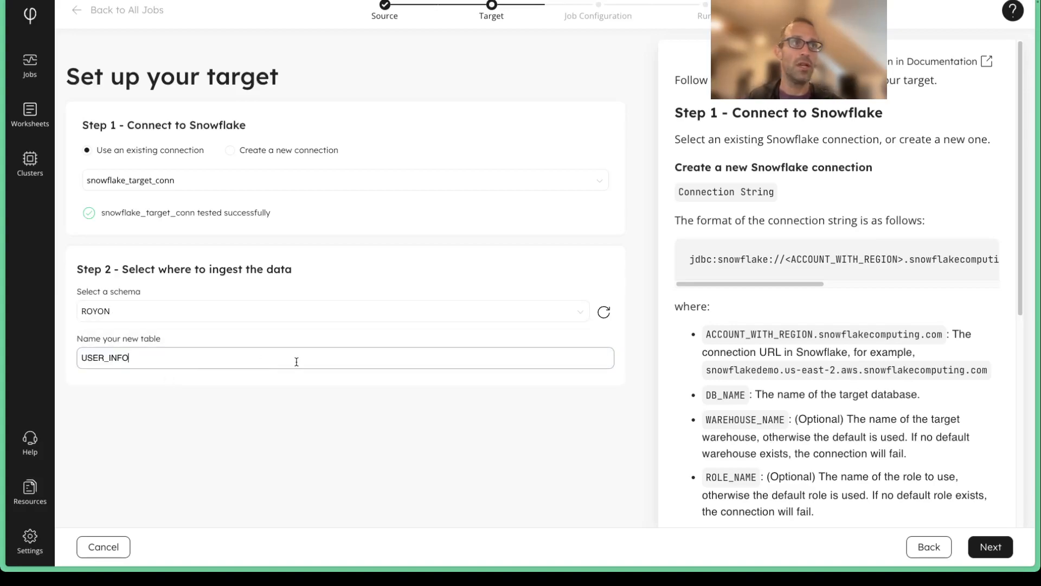
pyautogui.click(988, 547)
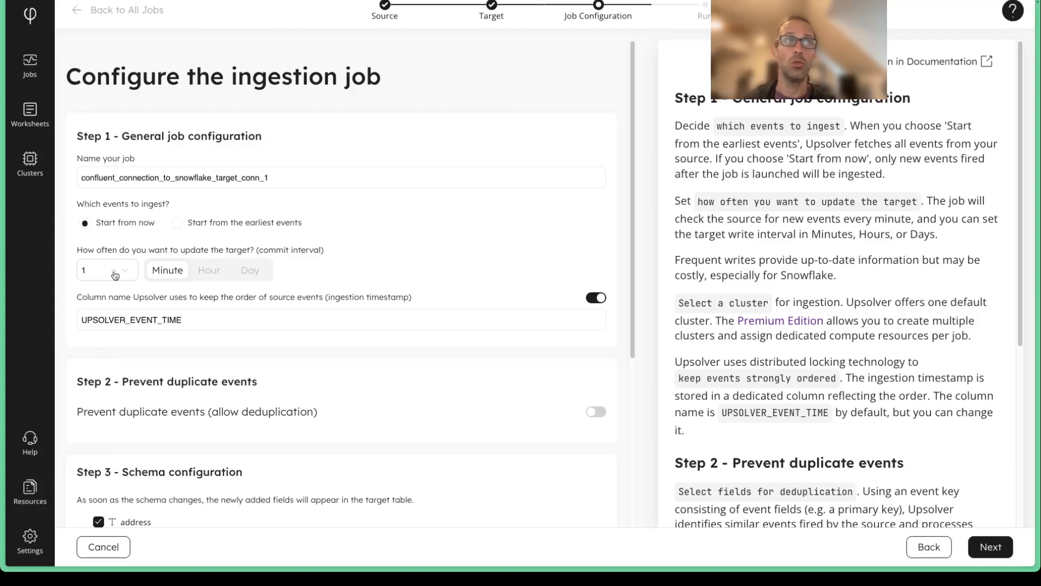
# Step: Keep the commit interval at 1 minute and enable deduplication with user_id as the key and a 1-day window
pyautogui.click(209, 273)
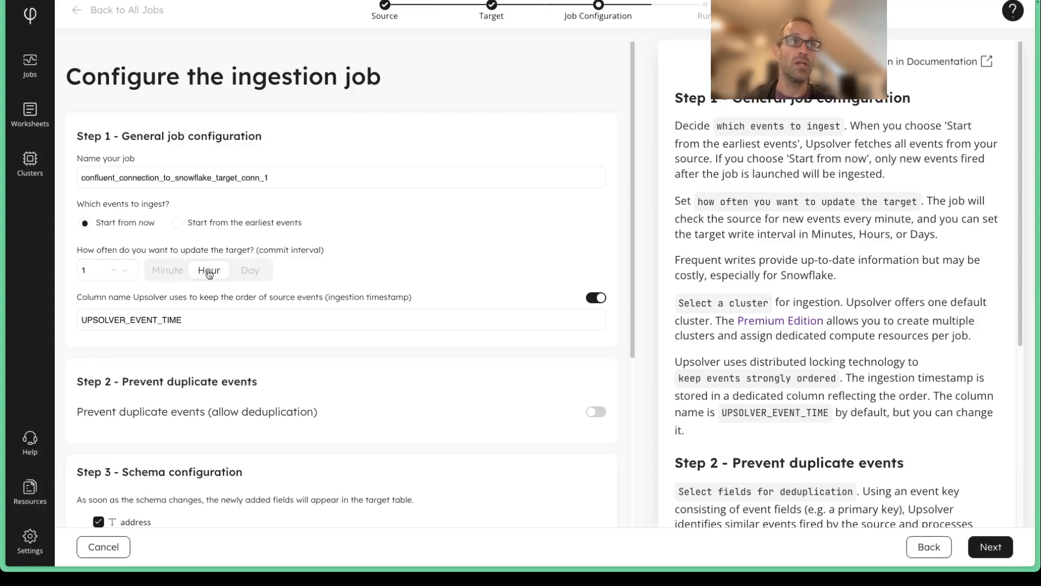
pyautogui.click(168, 274)
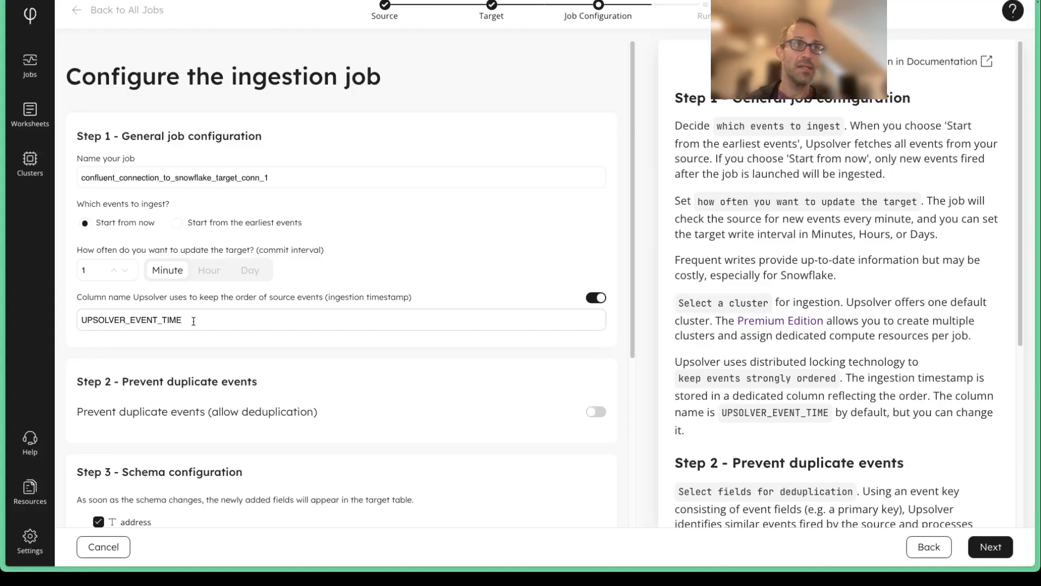
pyautogui.scroll(-3, 194, 321)
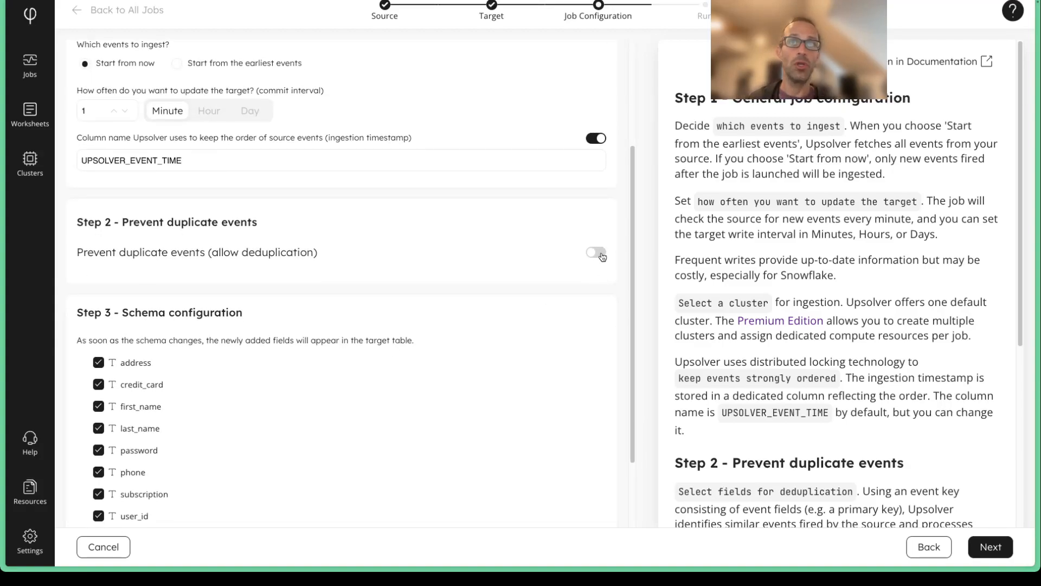
pyautogui.click(601, 254)
pyautogui.click(124, 297)
pyautogui.scroll(-1, 194, 415)
pyautogui.click(97, 462)
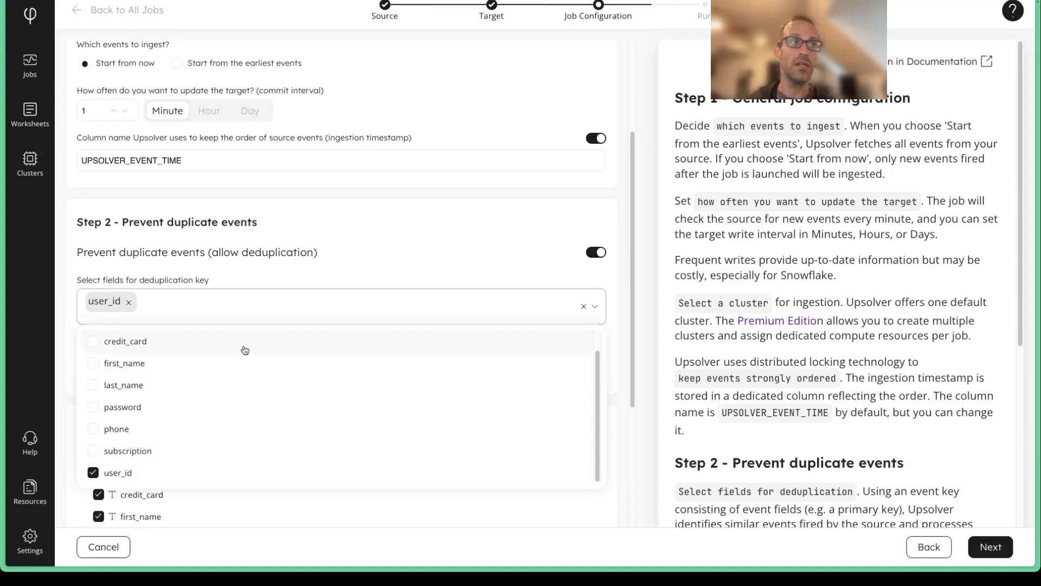
pyautogui.click(285, 271)
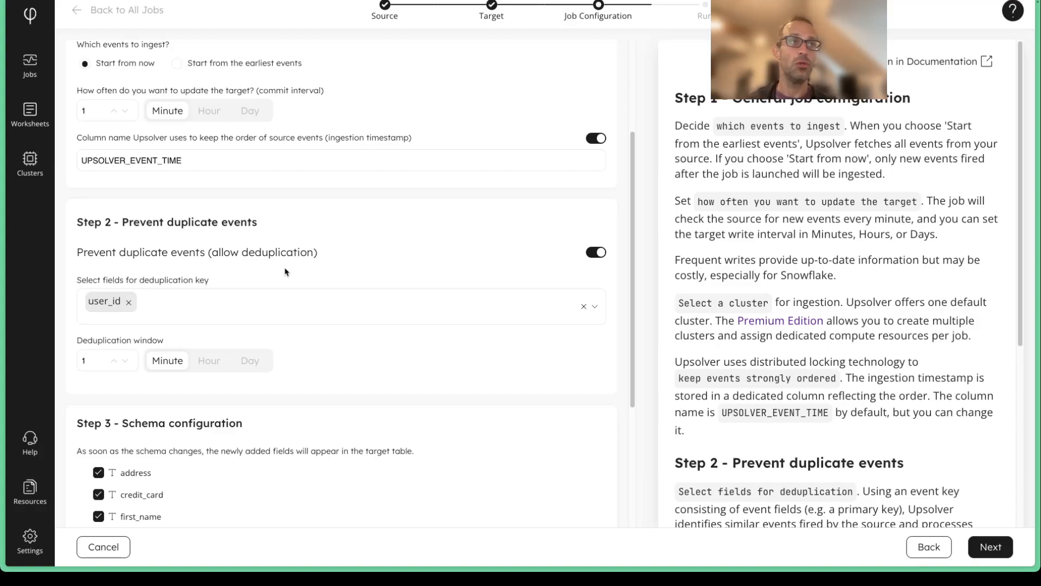
pyautogui.click(250, 362)
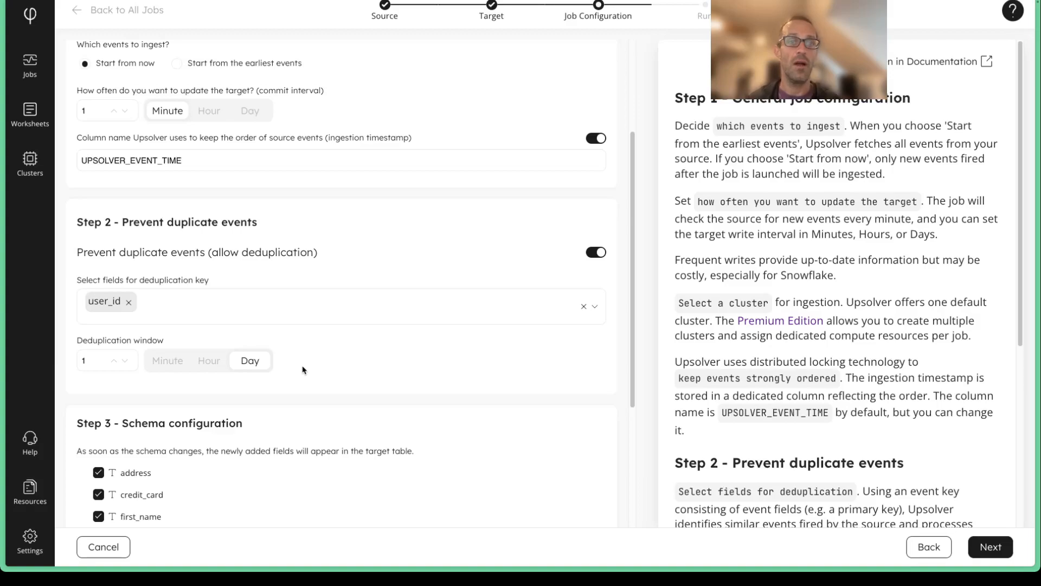
# Step: Hash the password field and add a not-null data quality expectation to user_id with Warn on violation
pyautogui.scroll(-4, 303, 370)
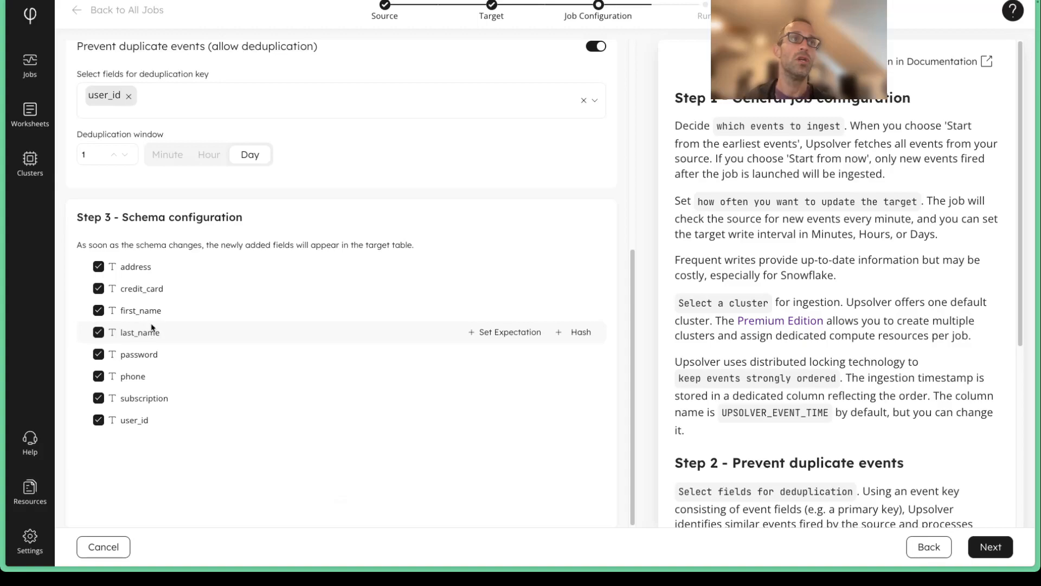
pyautogui.click(576, 355)
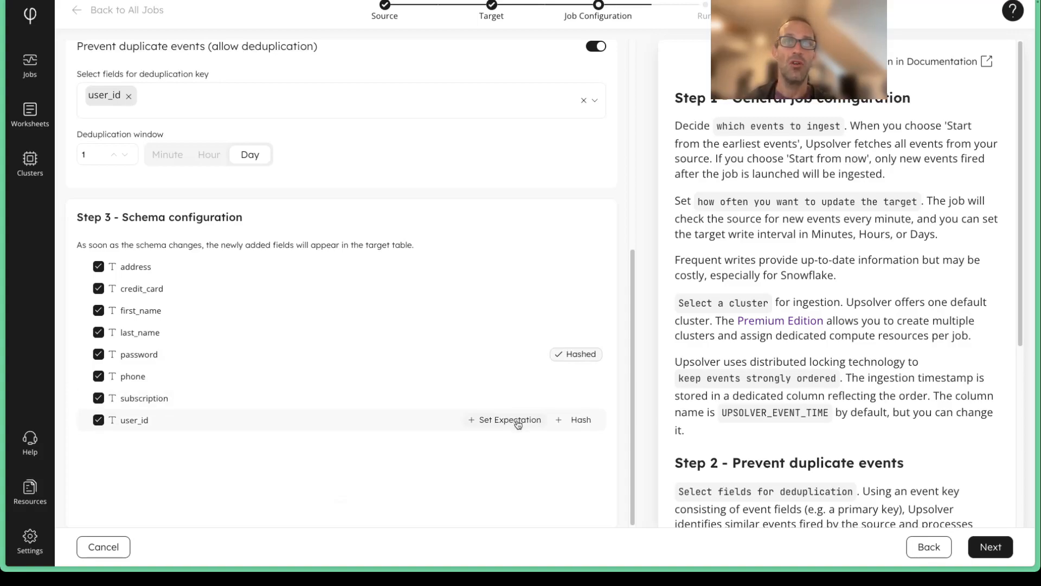
pyautogui.click(518, 423)
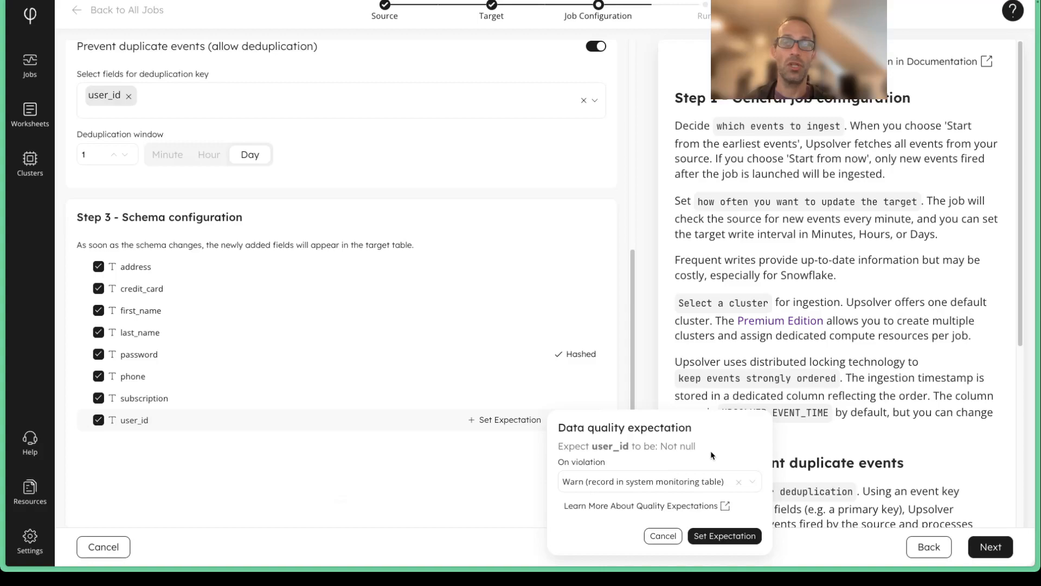
pyautogui.click(643, 483)
pyautogui.click(684, 469)
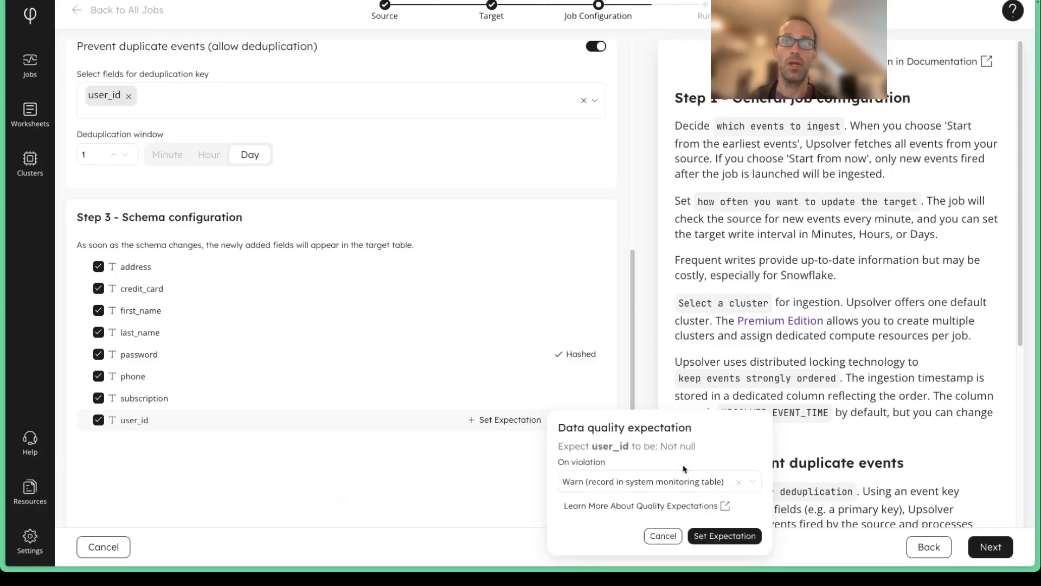
pyautogui.click(724, 535)
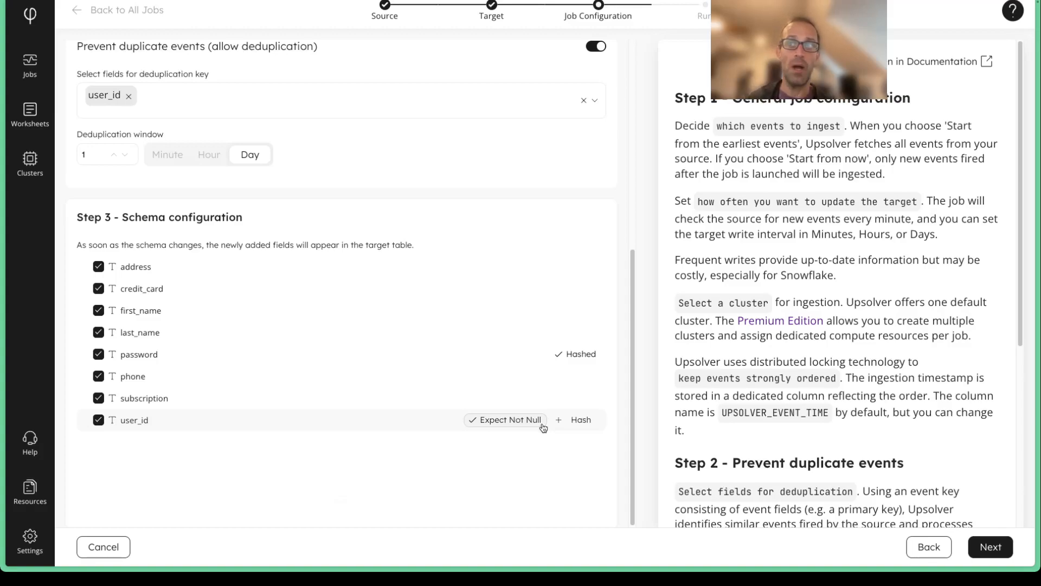
# Step: Examine the generated CREATE SYNC JOB statement in the job review and return to the list of all jobs without running it
pyautogui.click(997, 548)
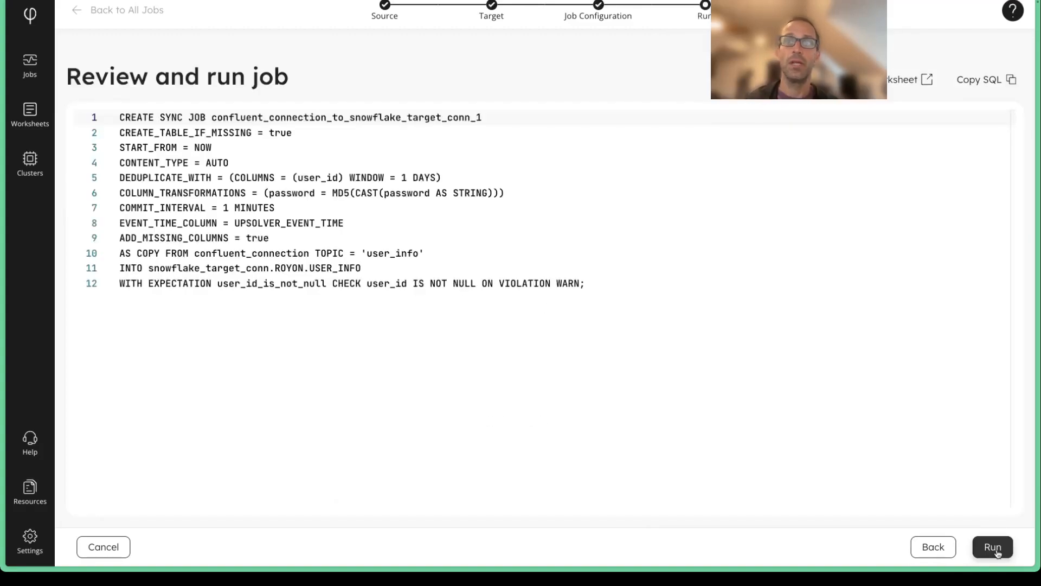
pyautogui.moveTo(589, 285); pyautogui.dragTo(120, 110)
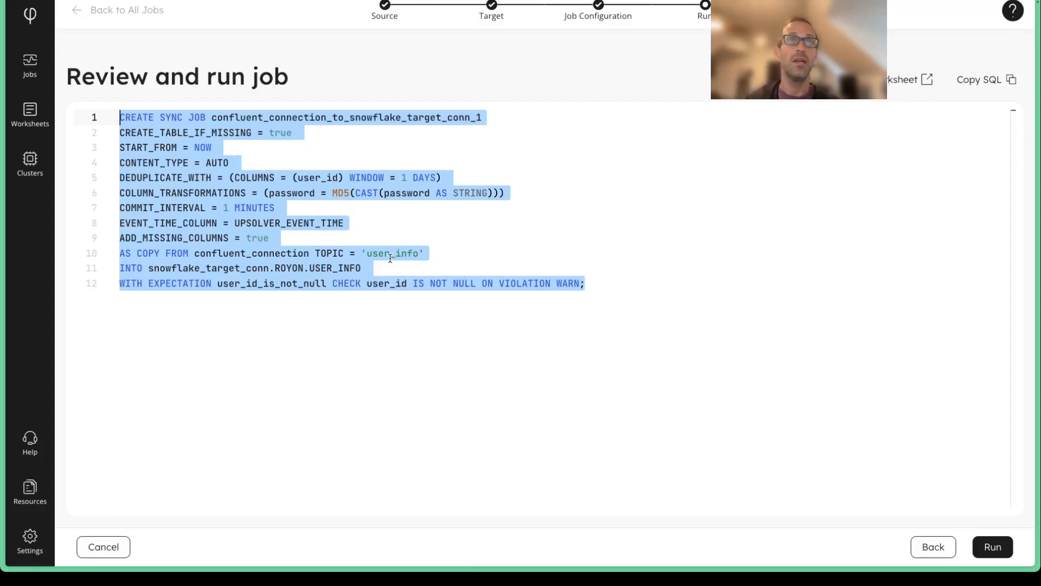
pyautogui.click(481, 254)
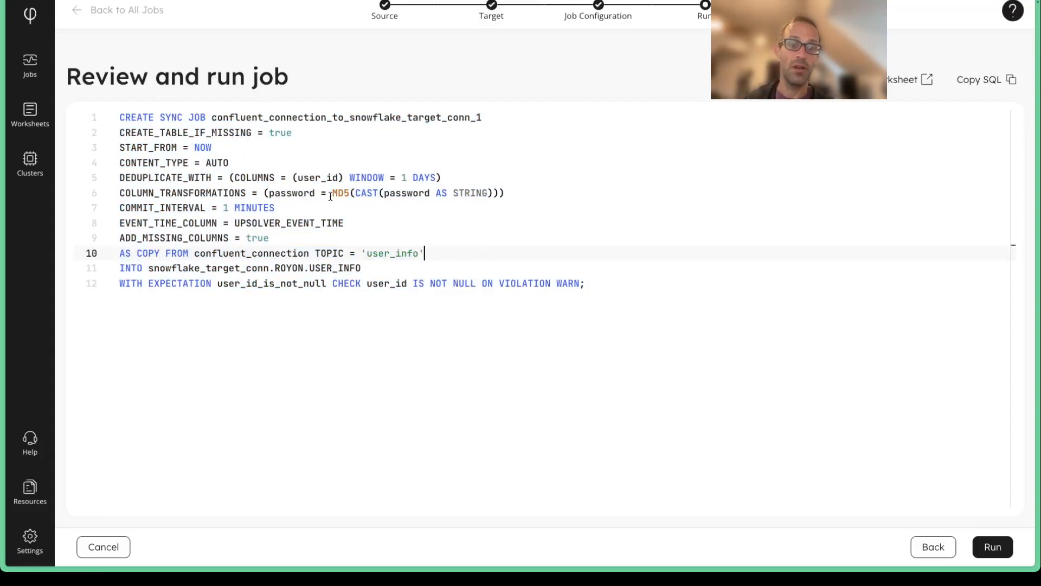
pyautogui.click(102, 15)
pyautogui.click(401, 305)
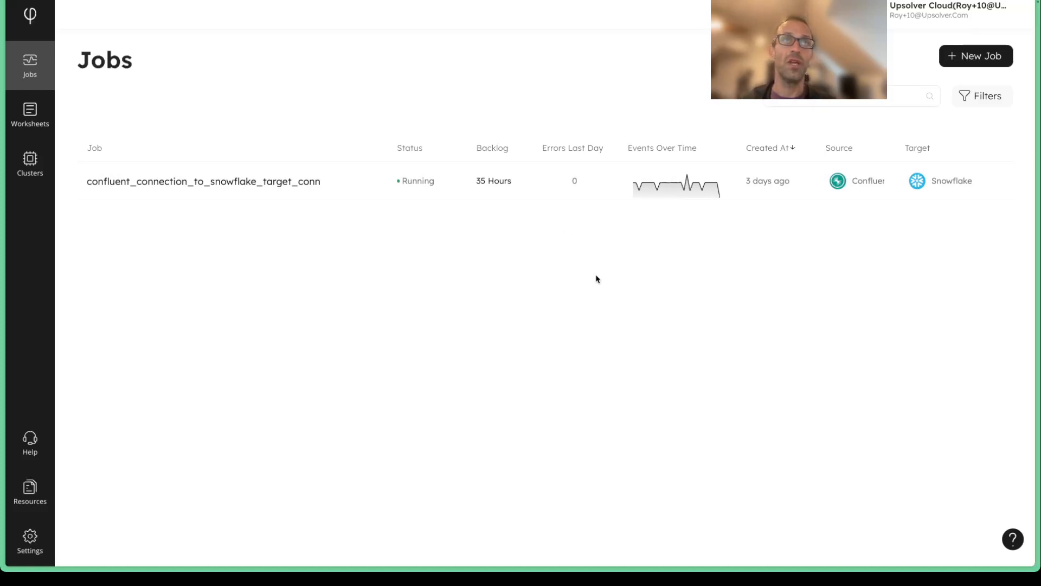
# Step: Switch to the Snowflake worksheet, rerun the select query on DEMO_DB.ROYON.USER_INFO limited to 100 rows, and examine the result columns, including the hashed PASSWORD values
pyautogui.hotkey('ctrl', 'Tab')
pyautogui.click(486, 84)
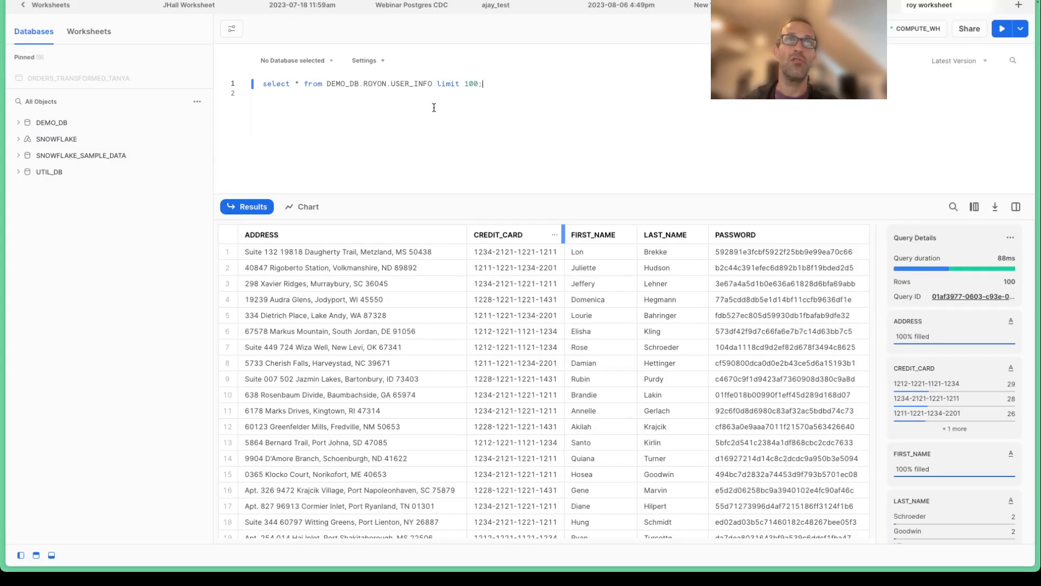
pyautogui.hotkey('ctrl', 'Return')
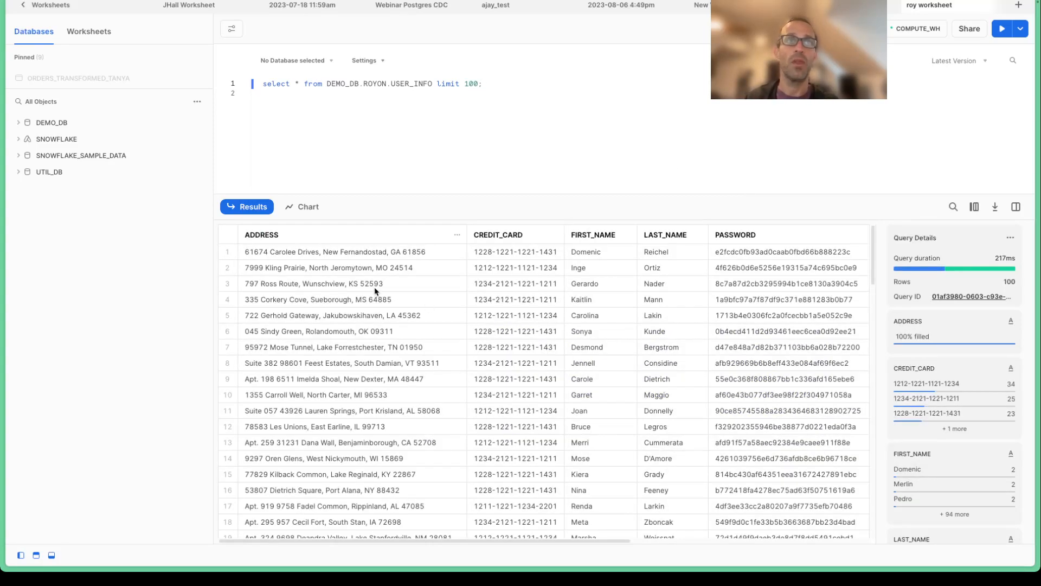
pyautogui.hscroll(5, 461, 295)
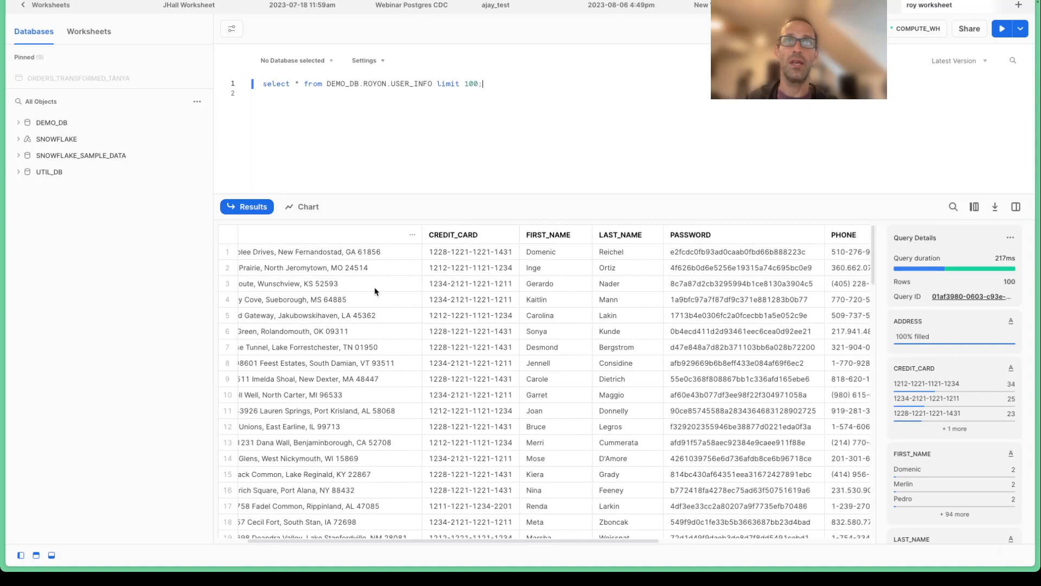
pyautogui.hscroll(7, 572, 323)
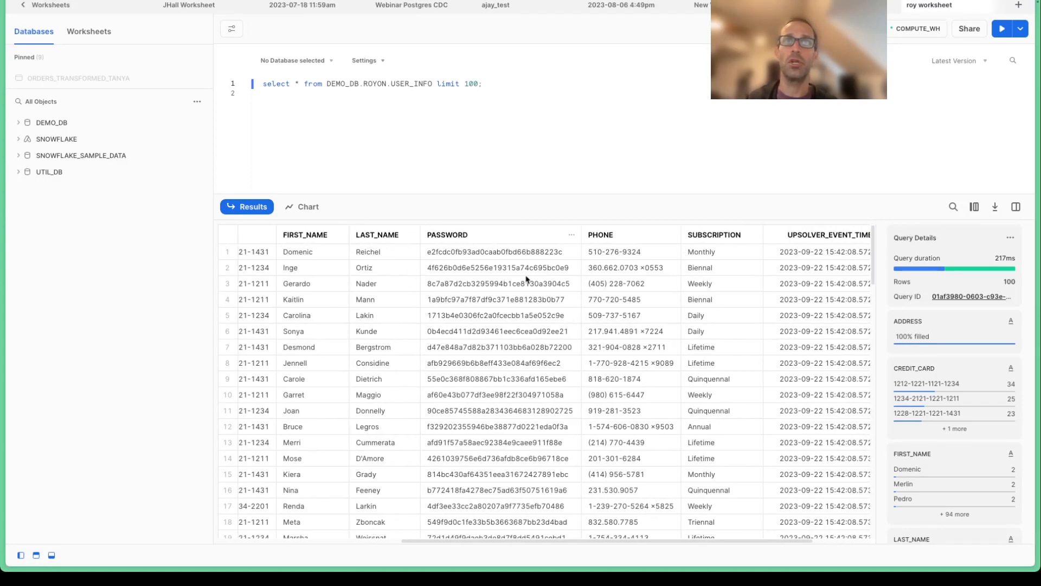
pyautogui.hscroll(3, 510, 362)
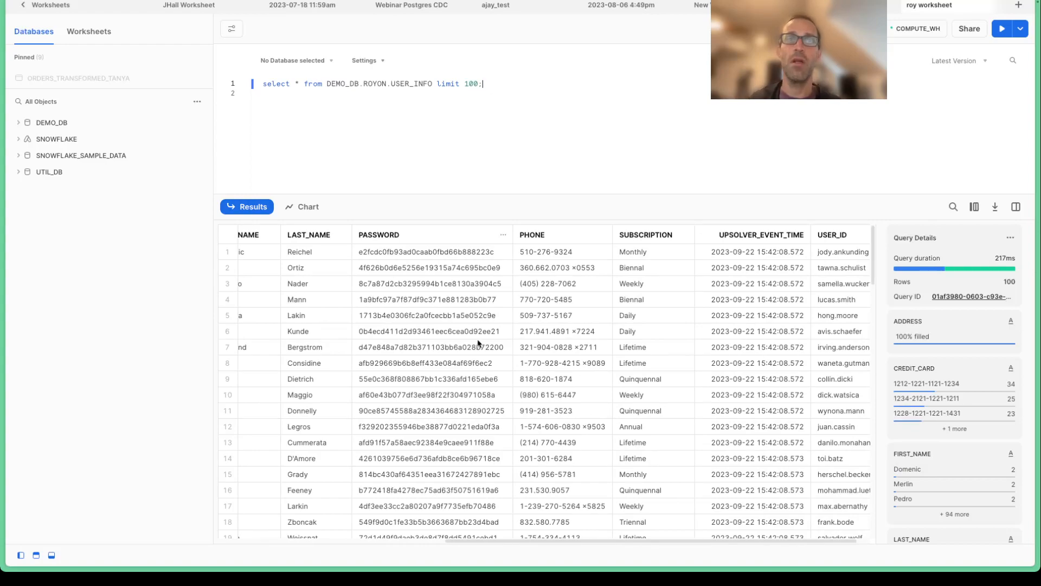
pyautogui.hscroll(-13, 477, 343)
pyautogui.scroll(-1, 477, 343)
pyautogui.hscroll(-2, 478, 344)
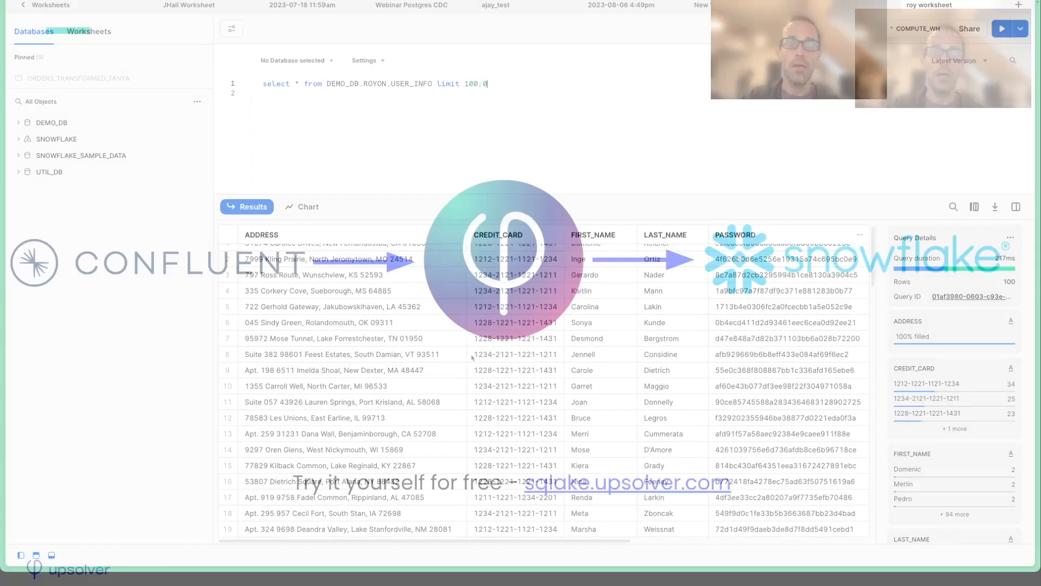